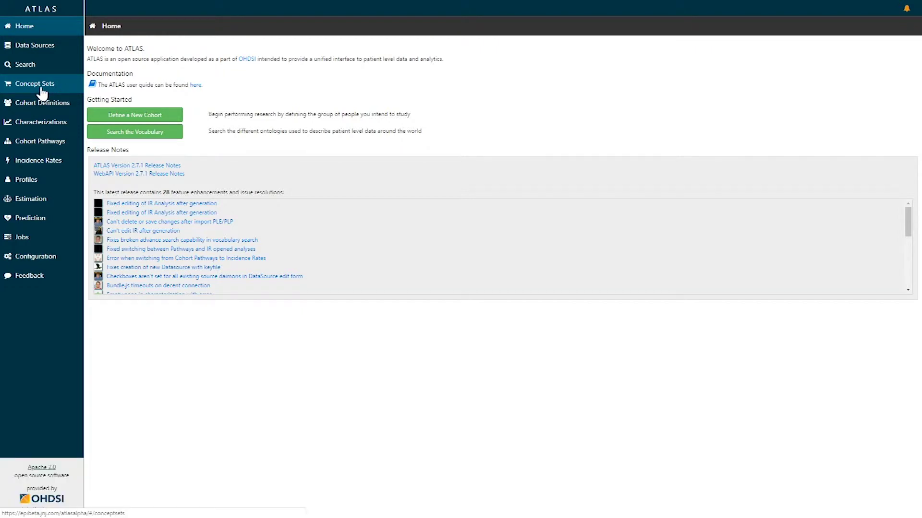
- Sort the repository's concept sets by ascending Id and open the Hypertensive disorder concept set
{"action": "left_click", "coordinate": [42, 90]}
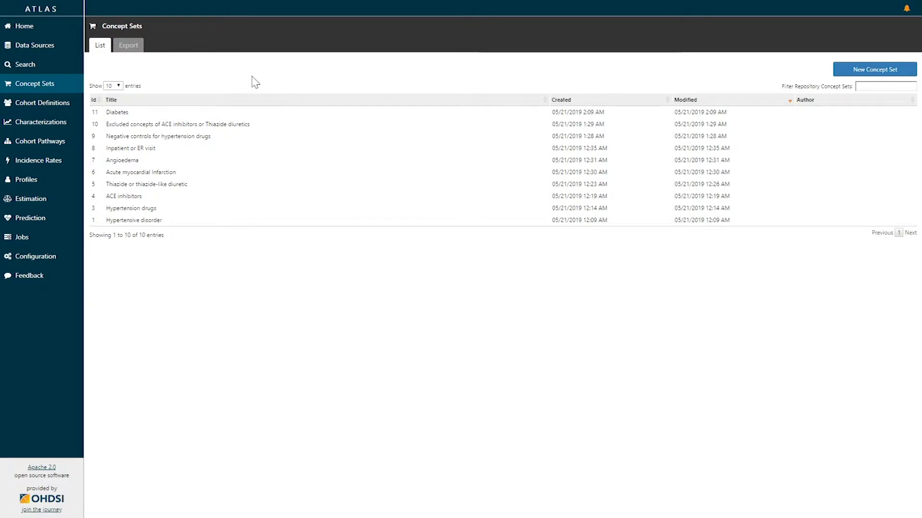
{"action": "left_click", "coordinate": [94, 101]}
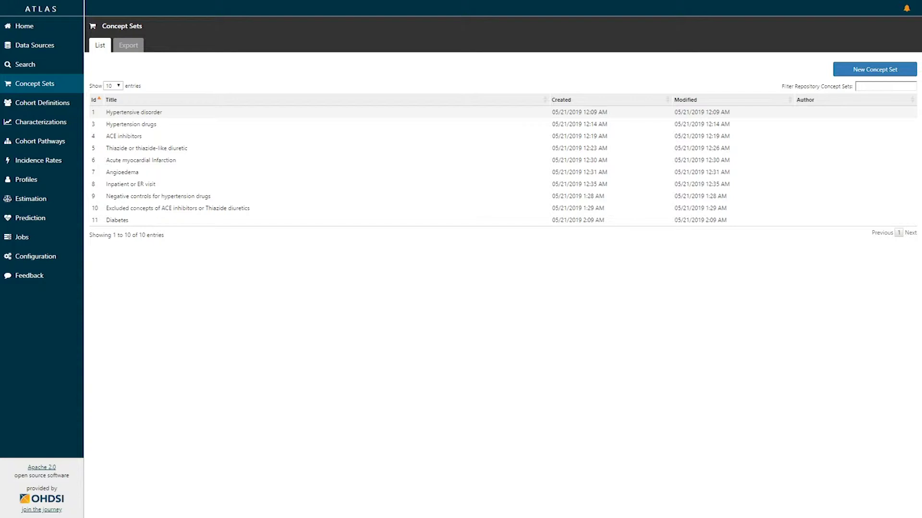
{"action": "left_click", "coordinate": [158, 112]}
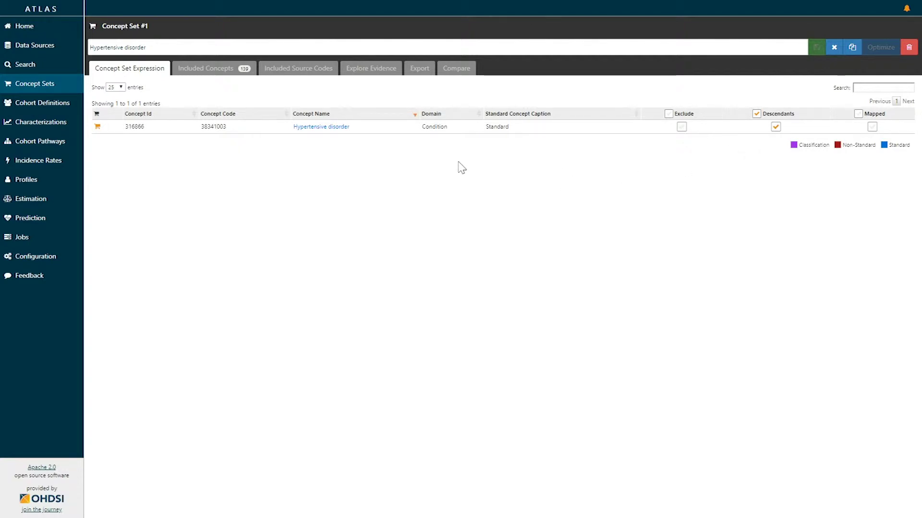
- View the included concepts of Hypertensive disorder, sorted by descendant record count (DRC) in descending order
{"action": "left_click", "coordinate": [229, 77]}
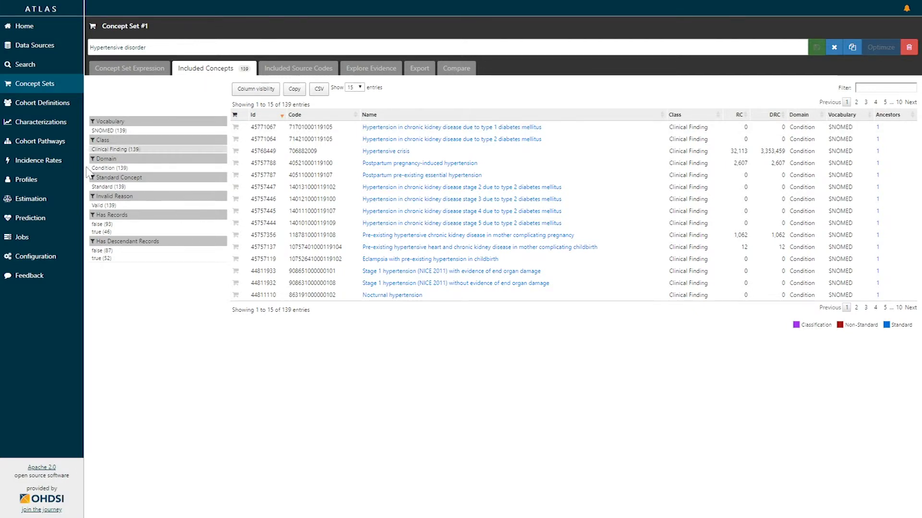
{"action": "left_click", "coordinate": [864, 88]}
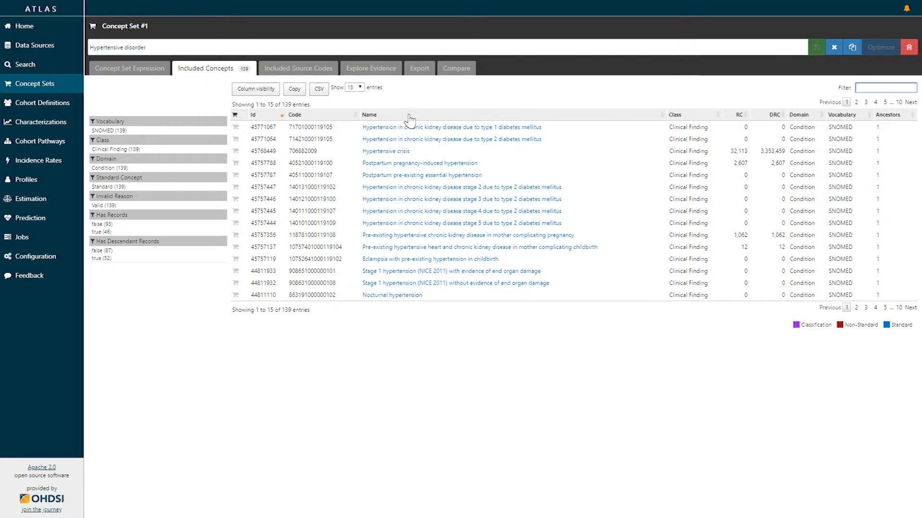
{"action": "left_click", "coordinate": [779, 116]}
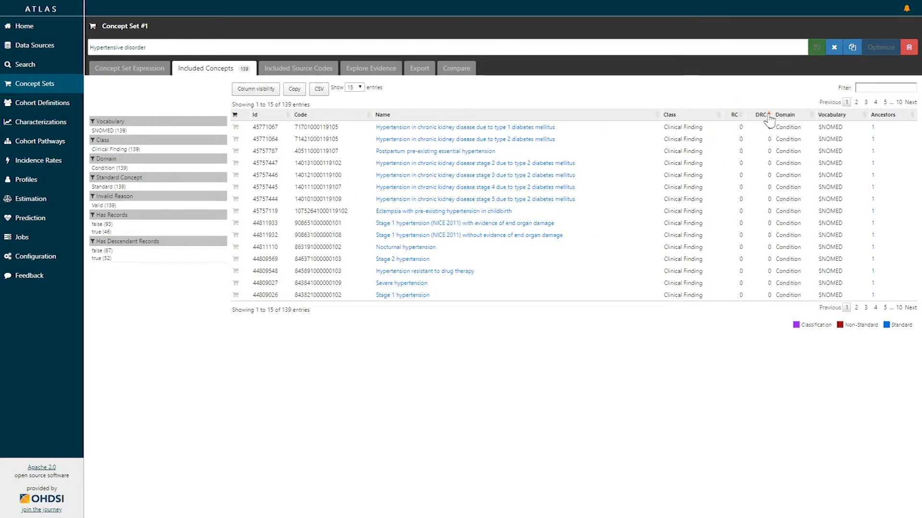
{"action": "left_click", "coordinate": [771, 116]}
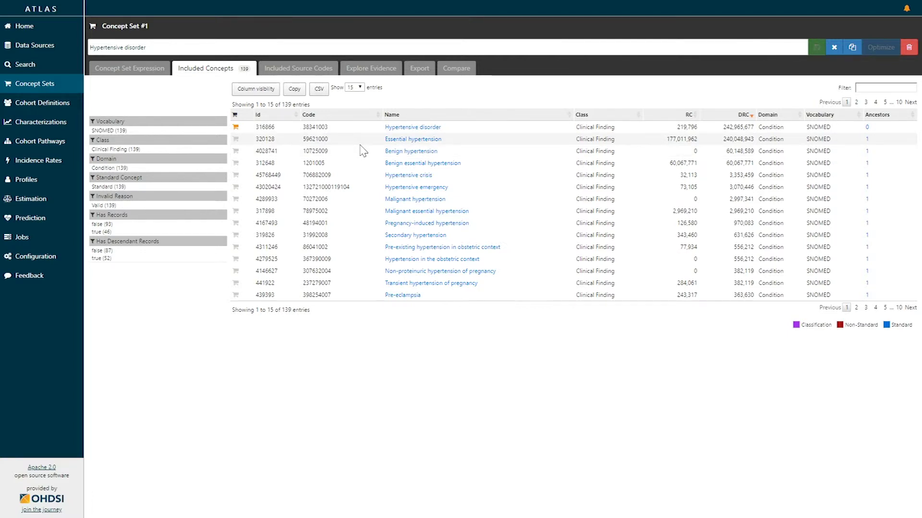
- View the included source codes filtered to the ICD9CM vocabulary, with all entries shown and sorted by ascending code
{"action": "left_click", "coordinate": [306, 71]}
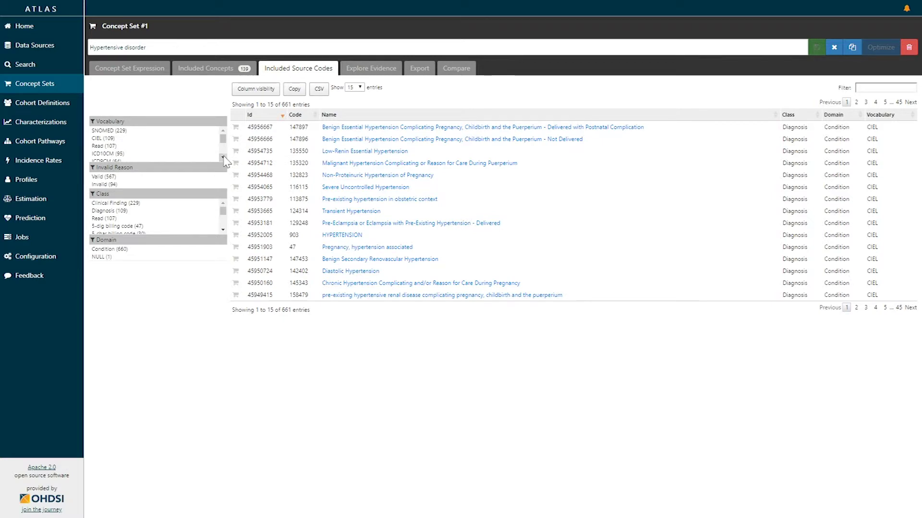
{"action": "left_click", "coordinate": [223, 158]}
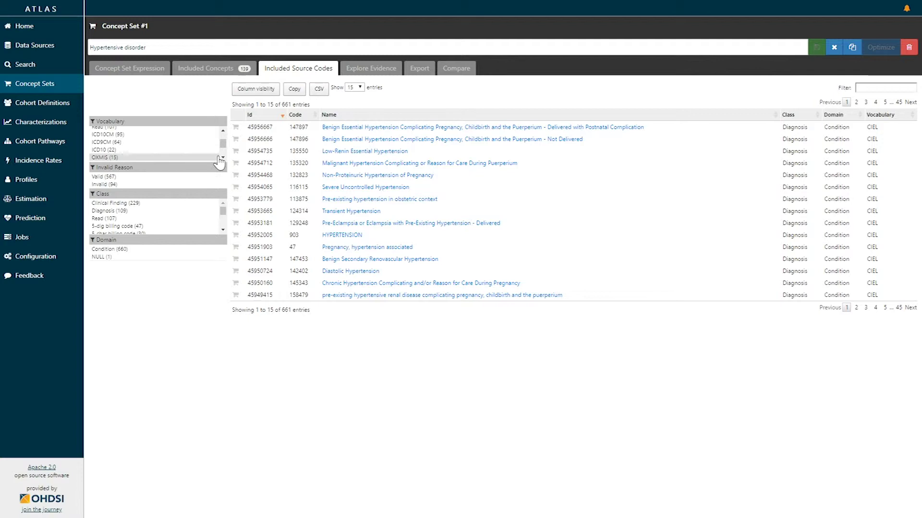
{"action": "left_click", "coordinate": [152, 145]}
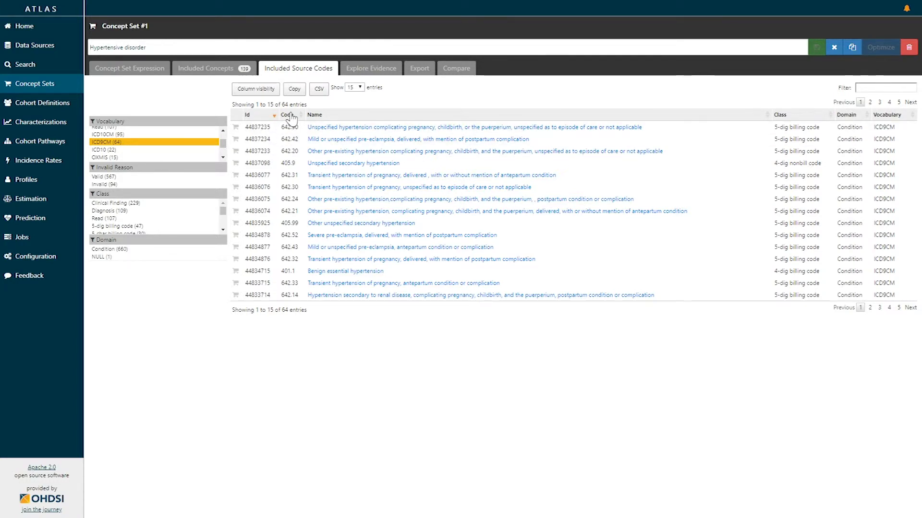
{"action": "left_click", "coordinate": [355, 87]}
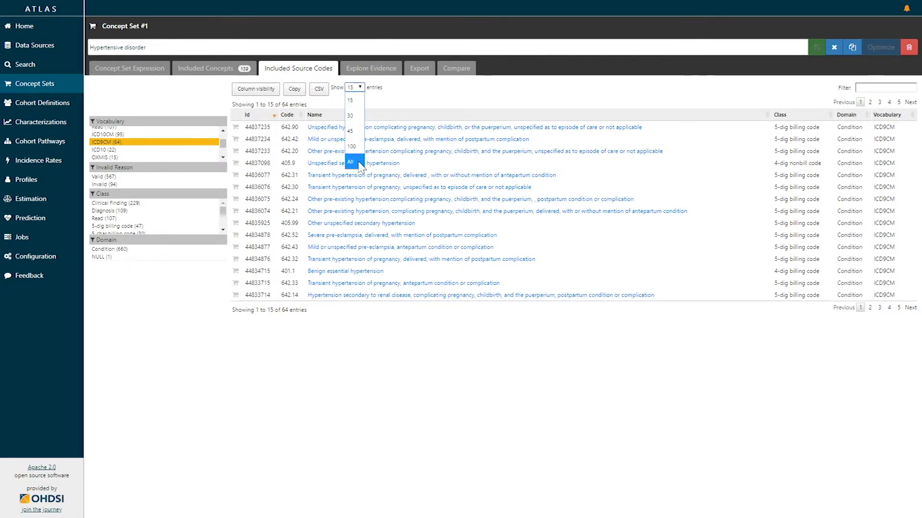
{"action": "left_click", "coordinate": [350, 162]}
{"action": "left_click", "coordinate": [287, 115]}
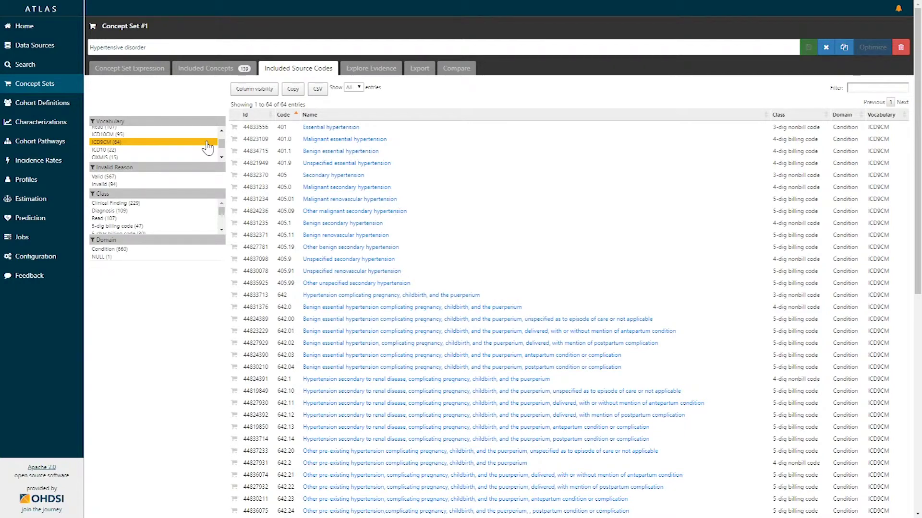
- Switch the source codes' vocabulary filter from ICD9CM to ICD10CM to review those codes, and clear the filter
{"action": "left_click", "coordinate": [187, 143]}
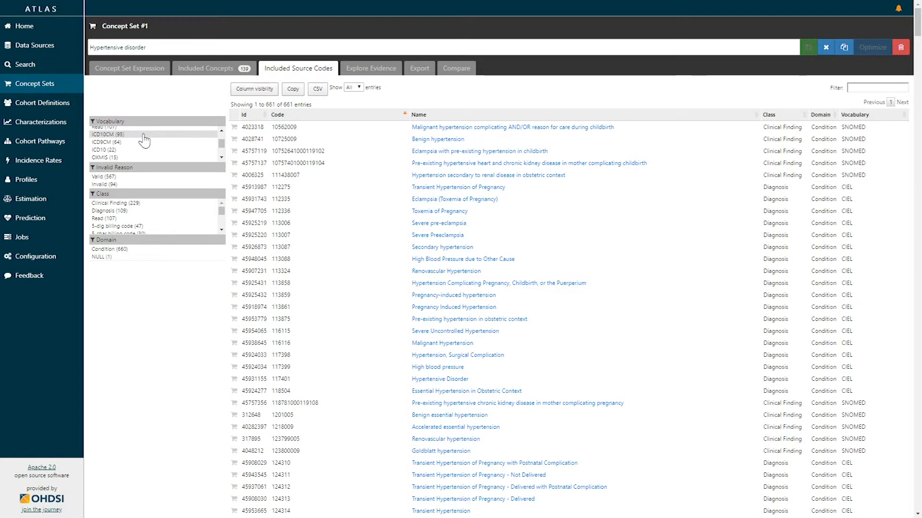
{"action": "left_click", "coordinate": [144, 136]}
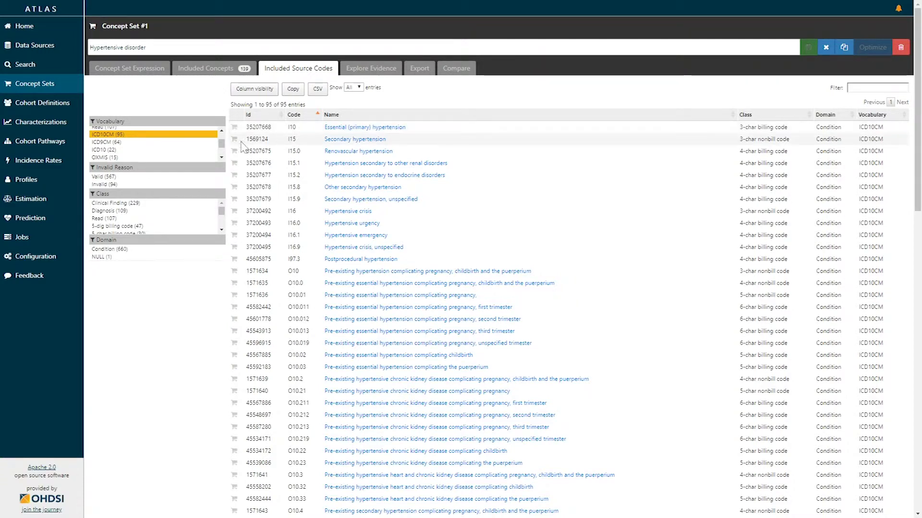
{"action": "left_click", "coordinate": [174, 139]}
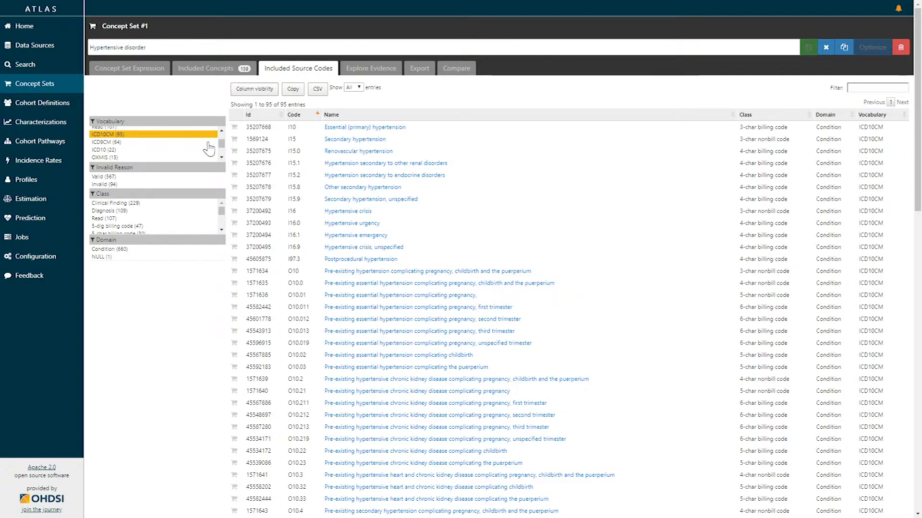
{"action": "mouse_move", "coordinate": [223, 148]}
{"action": "left_mouse_down"}
{"action": "mouse_move", "coordinate": [222, 135]}
{"action": "mouse_move", "coordinate": [222, 154]}
{"action": "mouse_move", "coordinate": [221, 144]}
{"action": "left_mouse_up"}
{"action": "scroll", "coordinate": [221, 145], "scroll_direction": "up", "scroll_amount": 3}
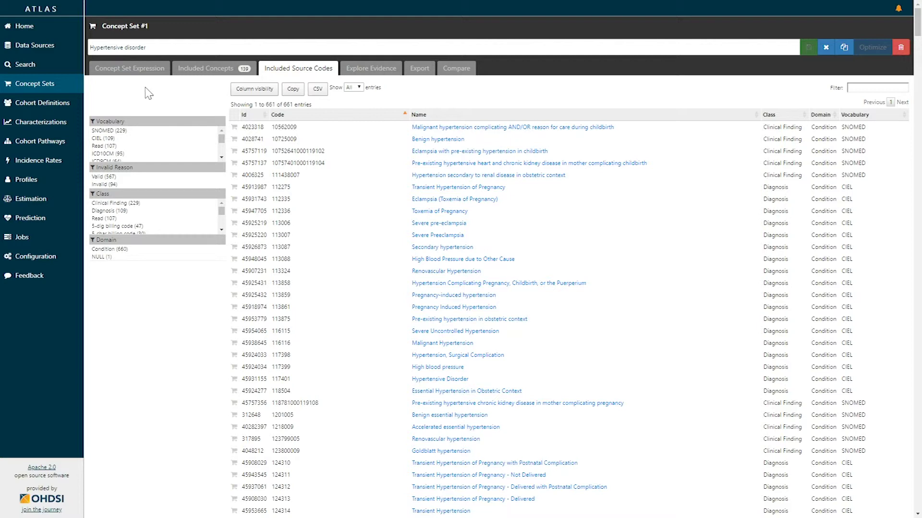
- Close the Hypertensive disorder concept set from its expression view and open ACE inhibitors from the list sorted by ascending Id
{"action": "left_click", "coordinate": [131, 71]}
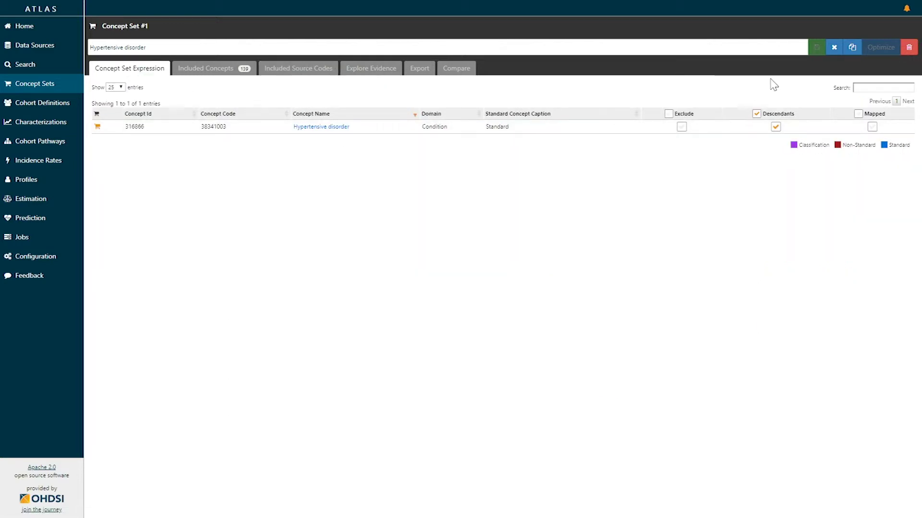
{"action": "left_click", "coordinate": [835, 48]}
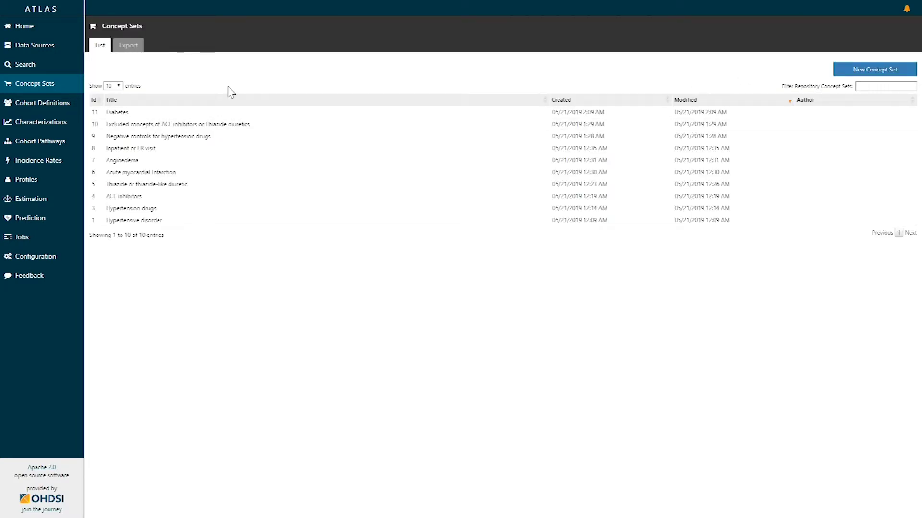
{"action": "left_click", "coordinate": [95, 100]}
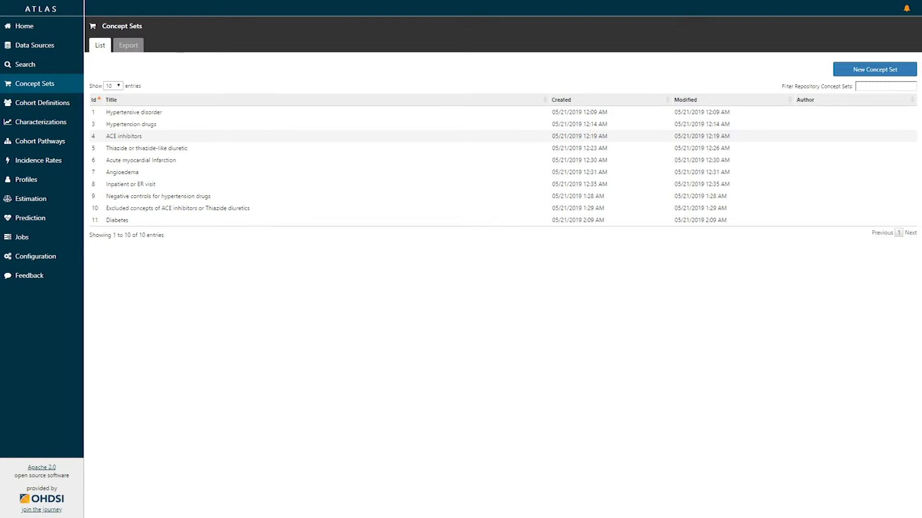
{"action": "left_click", "coordinate": [131, 136]}
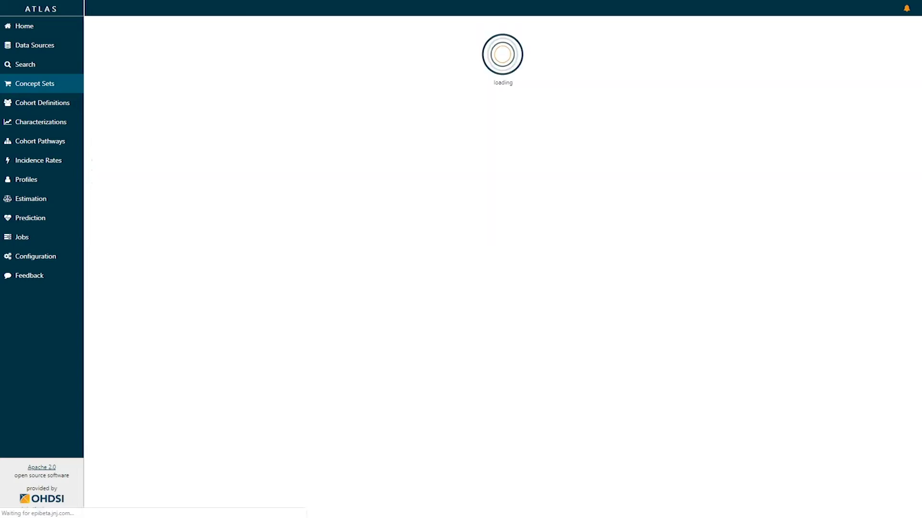
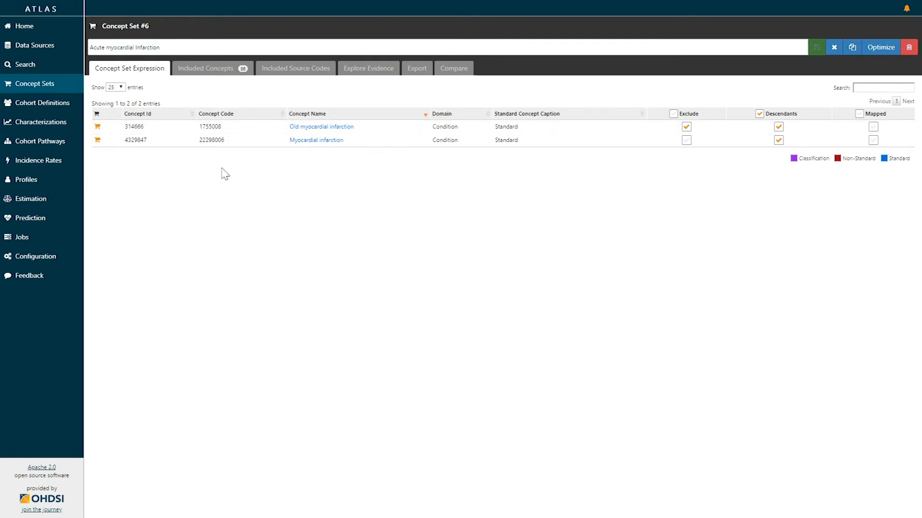
- View the included concepts of Acute myocardial infarction, sorted by descending descendant record count (DRC)
{"action": "left_click", "coordinate": [216, 76]}
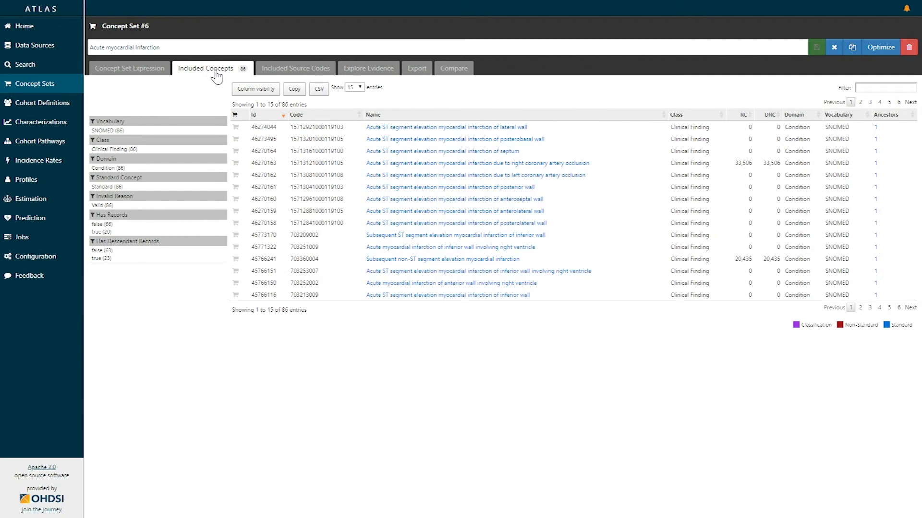
{"action": "left_click", "coordinate": [776, 115]}
{"action": "left_click", "coordinate": [774, 115]}
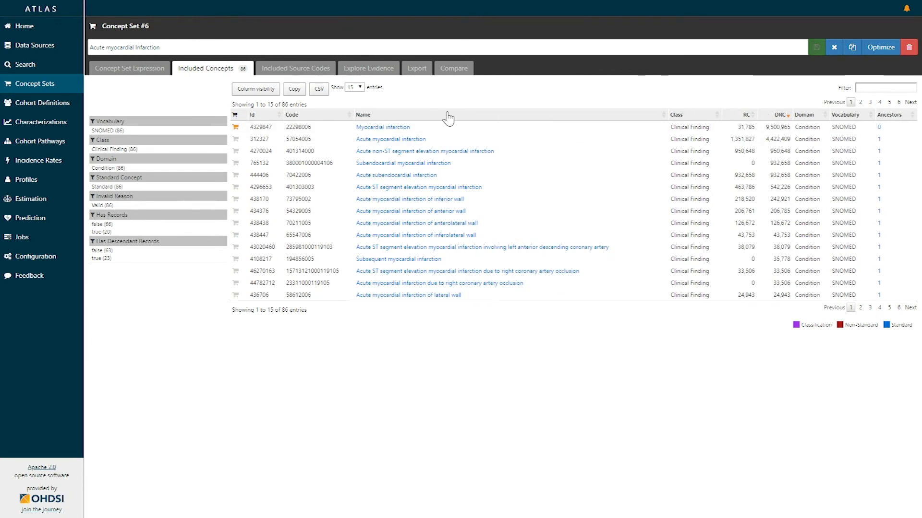
- Review all ICD9CM source codes included in the Acute myocardial infarction set, sorted by ascending code with all entries shown
{"action": "left_click", "coordinate": [307, 73]}
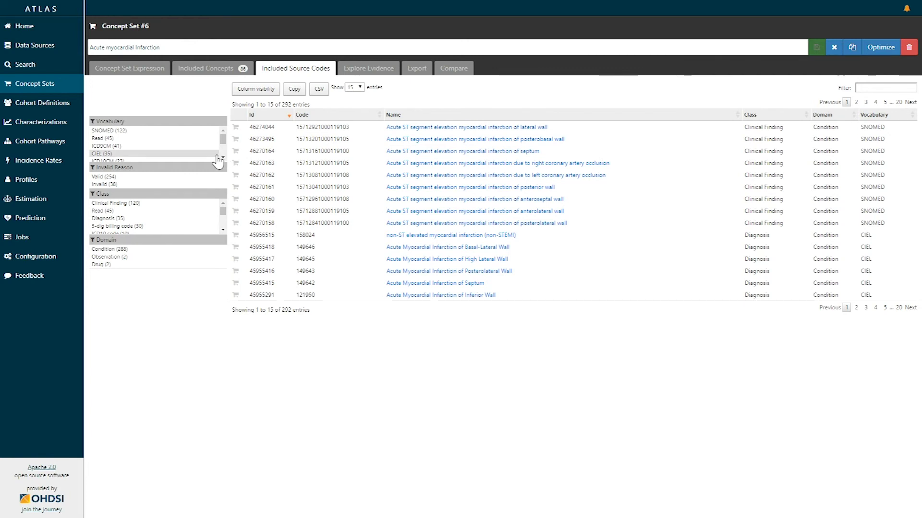
{"action": "left_click", "coordinate": [185, 155]}
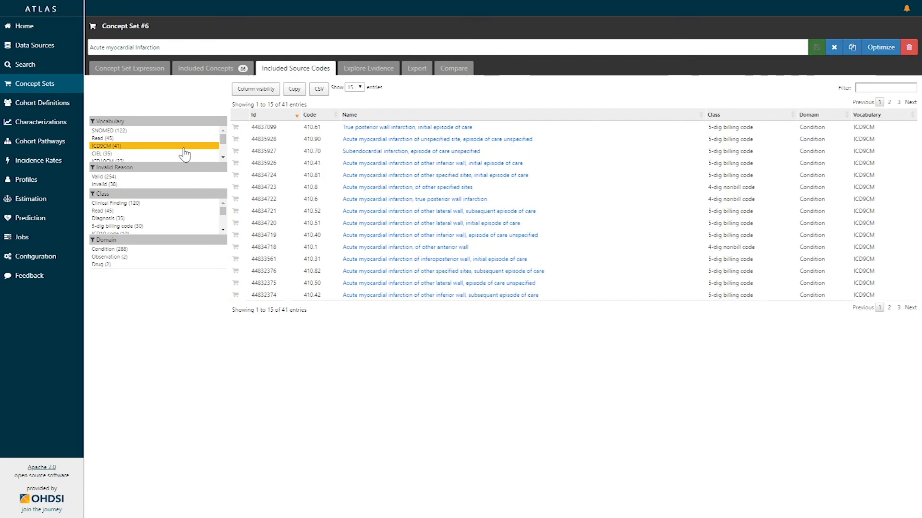
{"action": "left_click", "coordinate": [319, 115]}
{"action": "left_click", "coordinate": [354, 87]}
{"action": "left_click", "coordinate": [355, 164]}
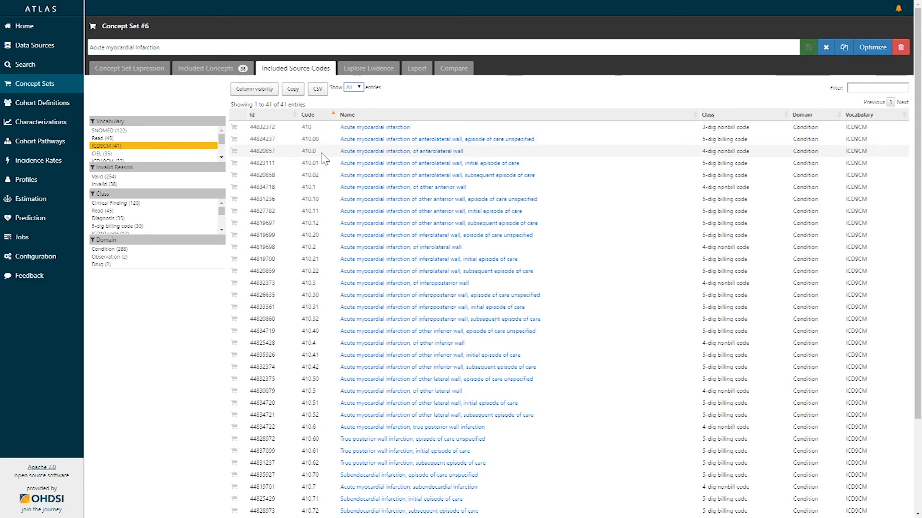
{"action": "scroll", "coordinate": [325, 159], "scroll_direction": "down", "scroll_amount": 2}
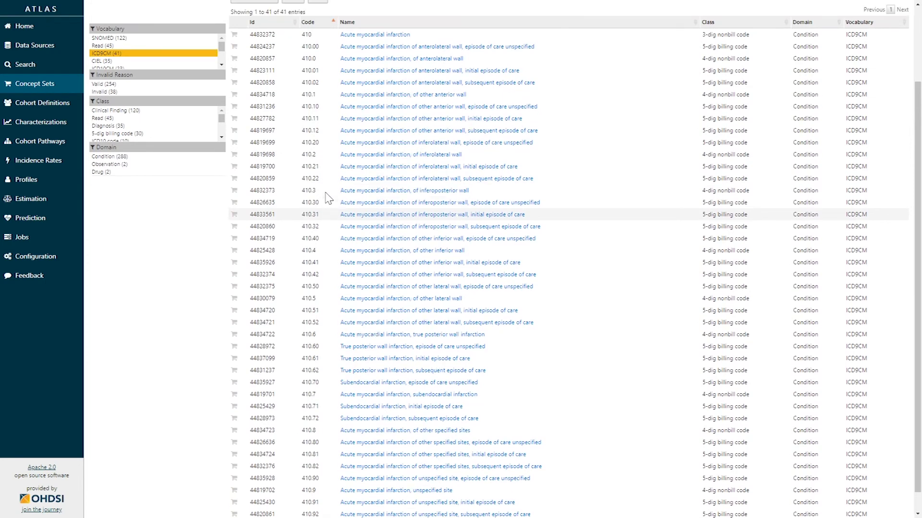
{"action": "scroll", "coordinate": [327, 197], "scroll_direction": "up", "scroll_amount": 2}
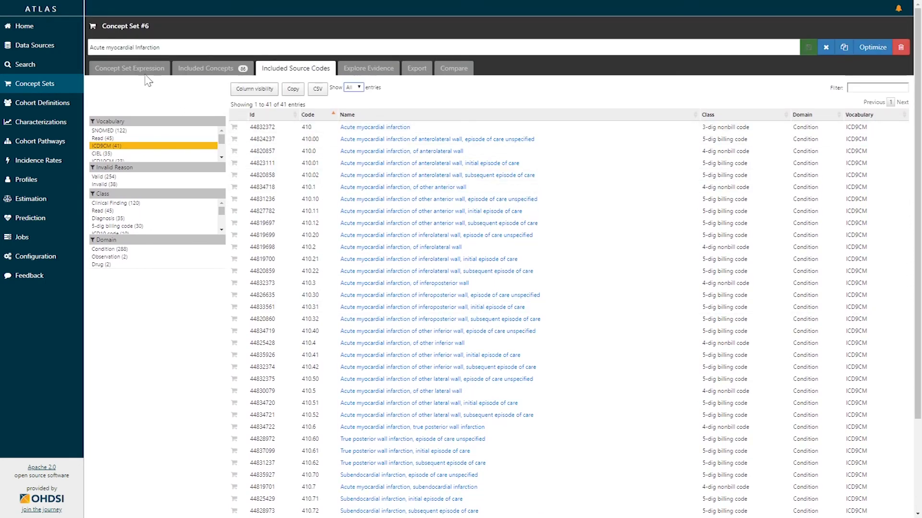
- Return to the Acute myocardial infarction set's expression and close the concept set
{"action": "left_click", "coordinate": [131, 70]}
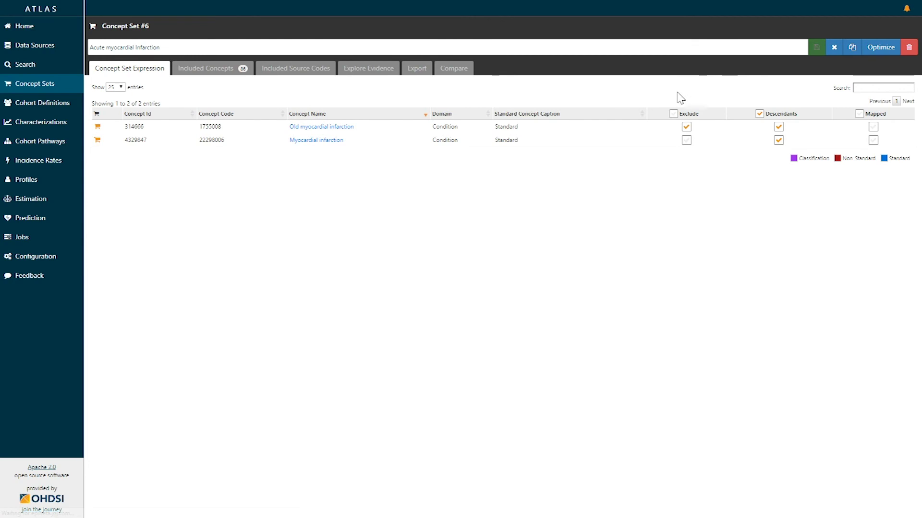
{"action": "left_click", "coordinate": [833, 47]}
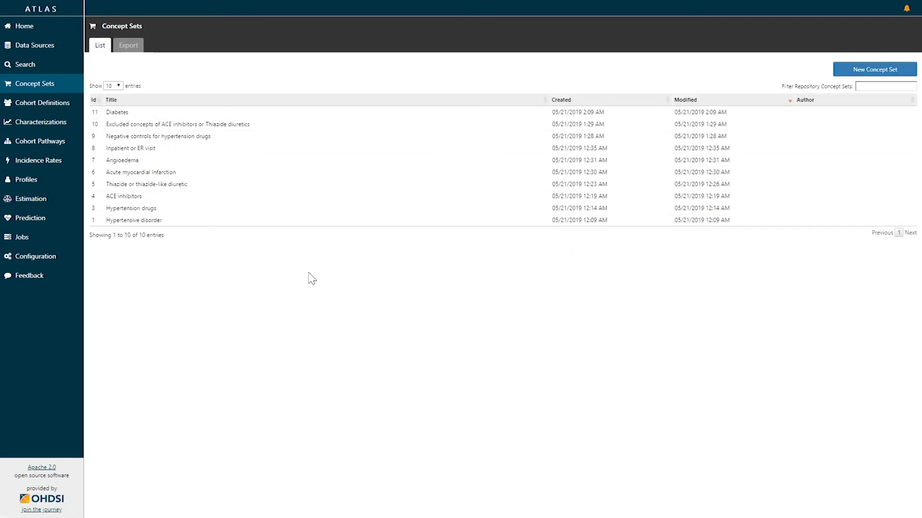